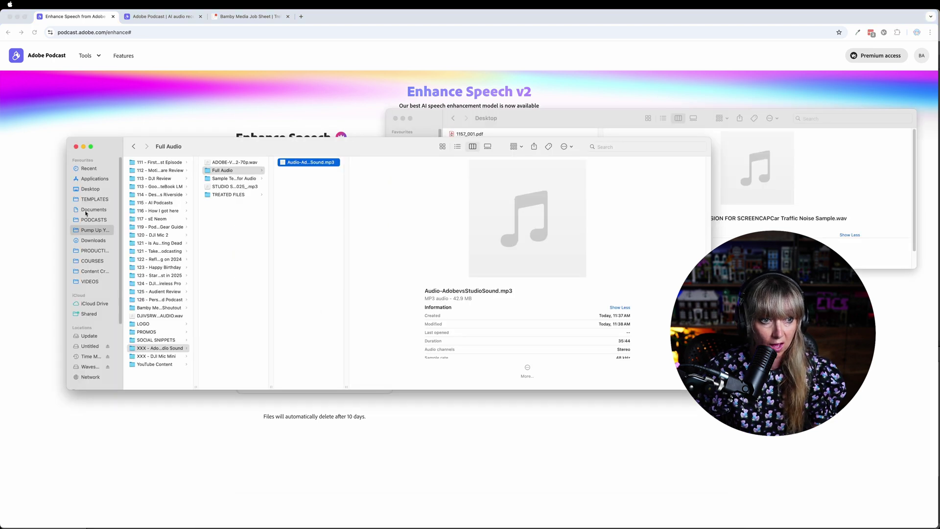
# Preview the Car Traffic Noise and General Rubbing samples from the Desktop in Quick Look
pyautogui.click(305, 150)
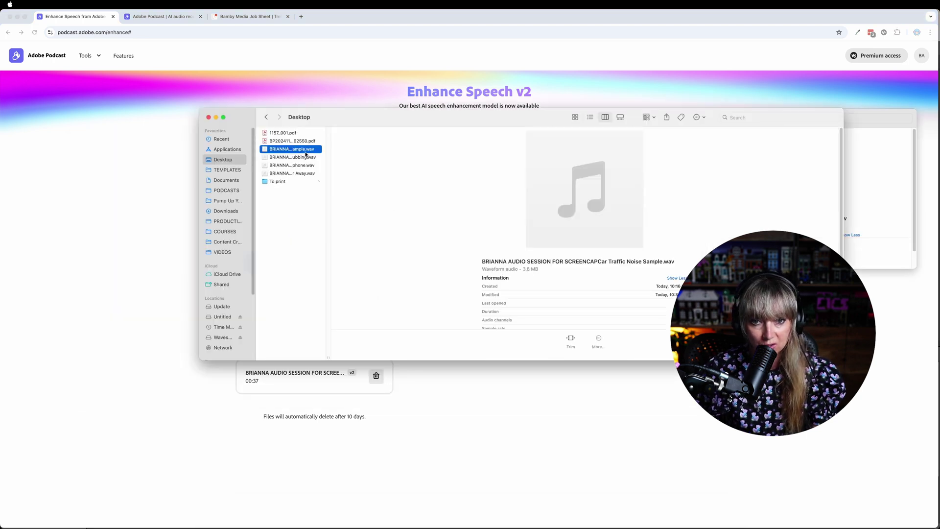
pyautogui.press('space')
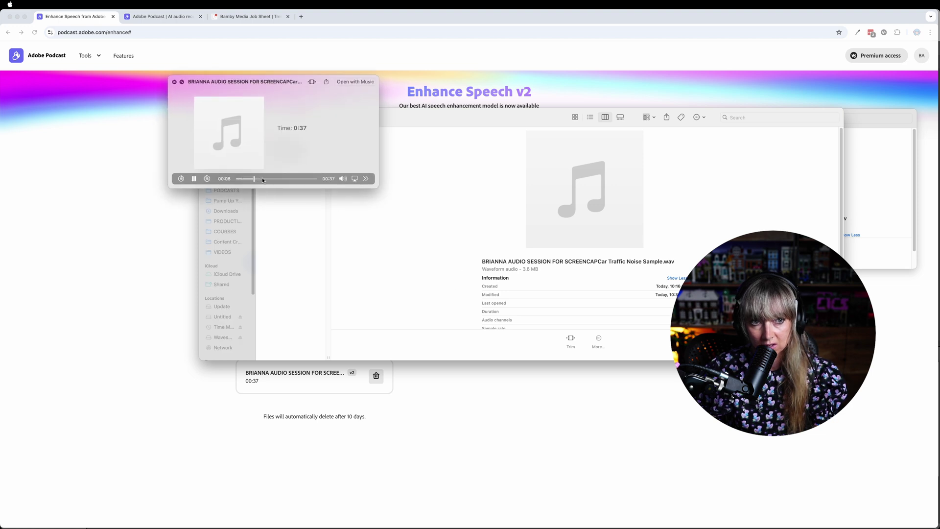
pyautogui.press('space')
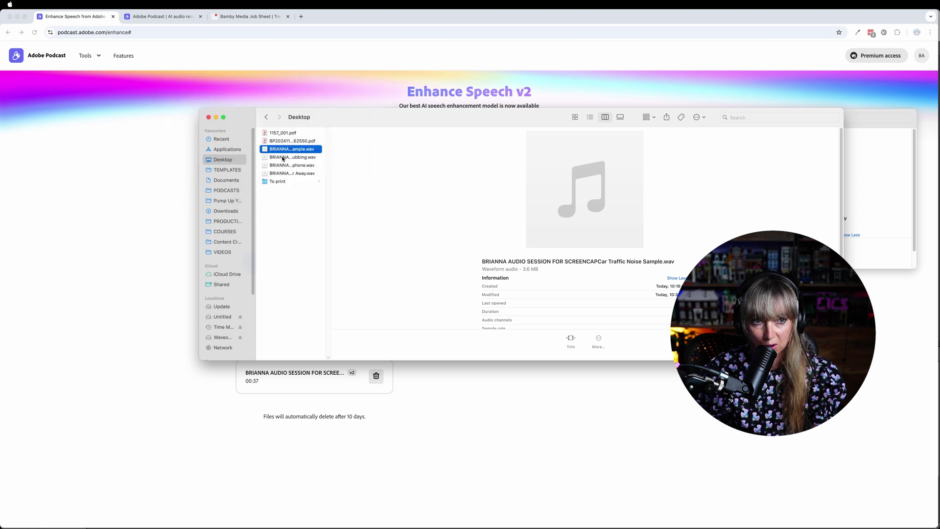
pyautogui.click(283, 158)
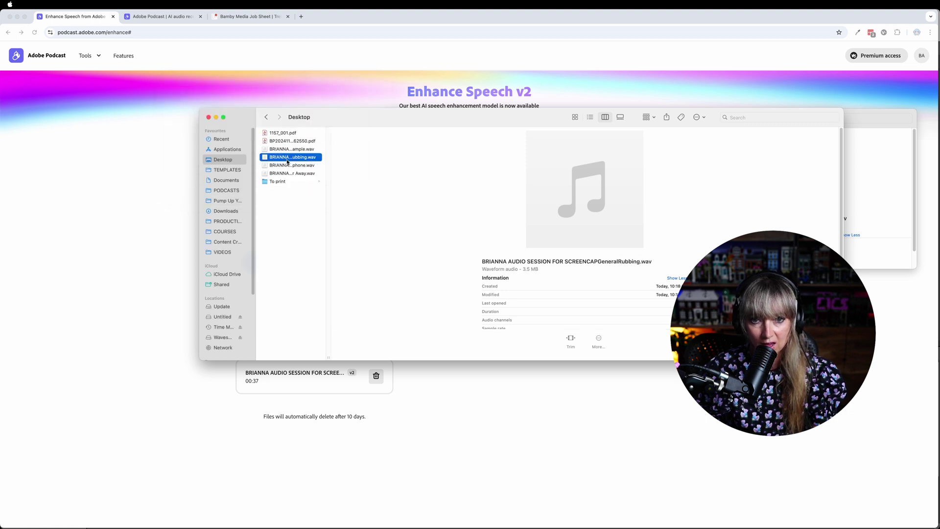
pyautogui.press('space')
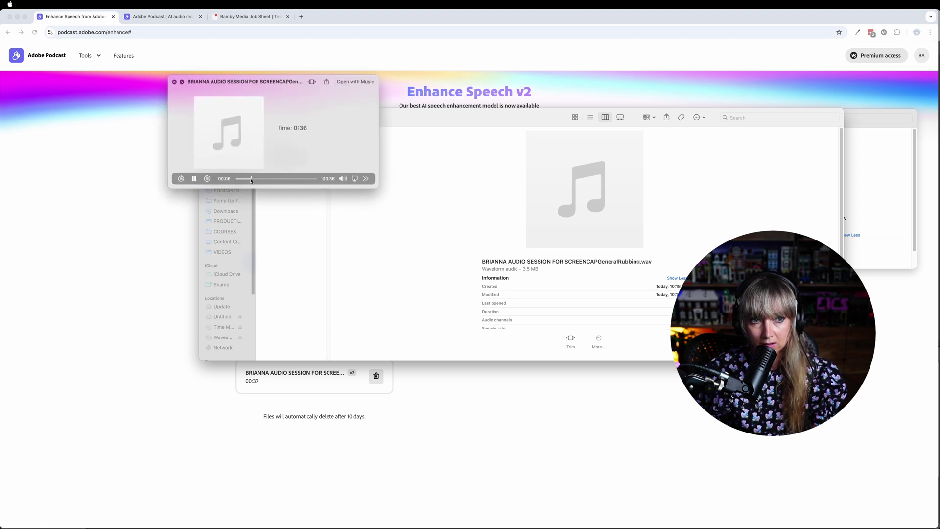
pyautogui.press('space')
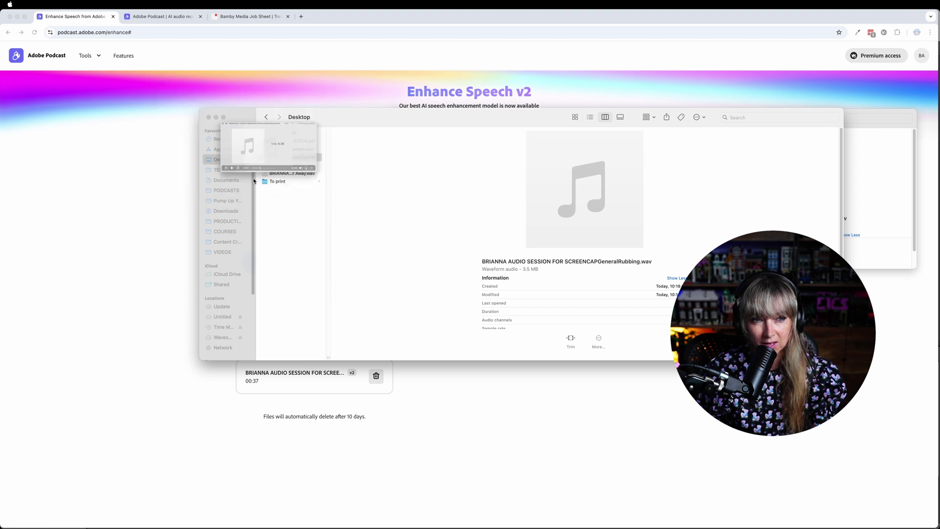
# Preview the No Microphone and Too Far Away samples, then return to the Enhance Speech page
pyautogui.click(291, 172)
pyautogui.click(292, 166)
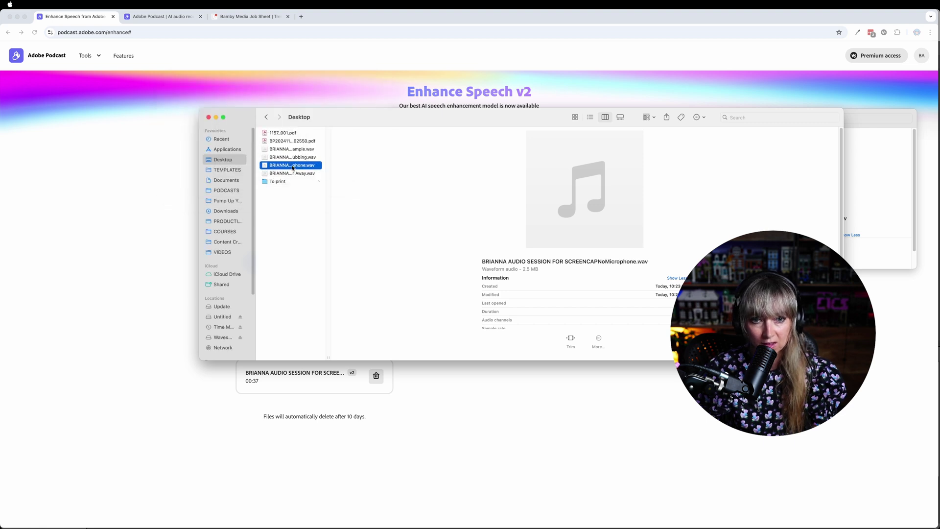
pyautogui.press('space')
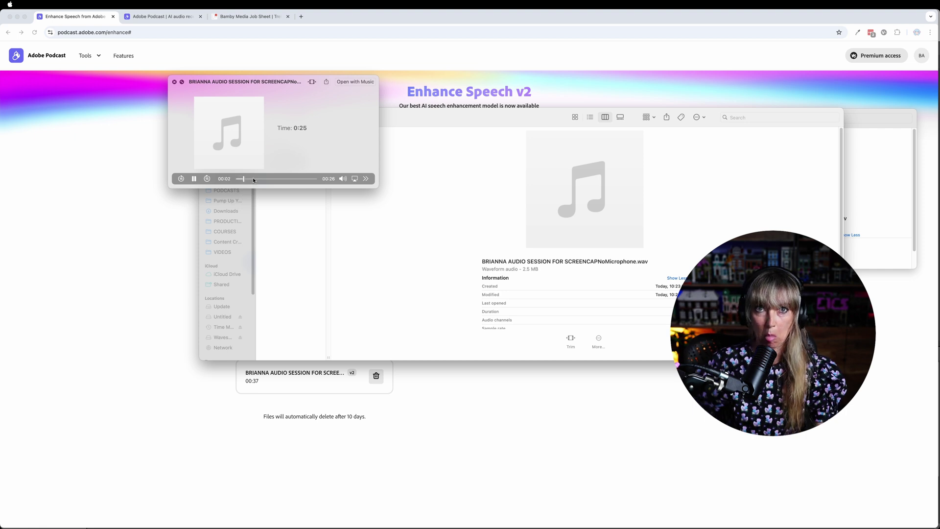
pyautogui.press('space')
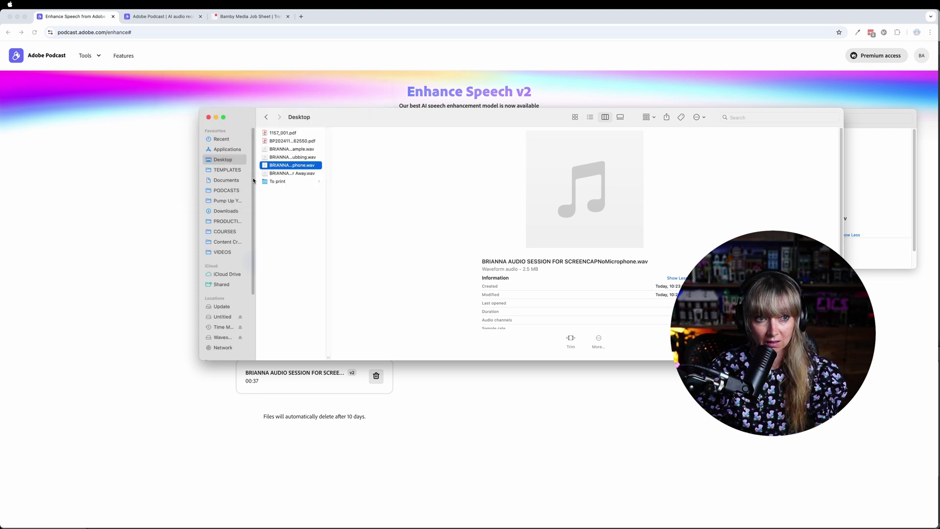
pyautogui.click(287, 174)
pyautogui.press('space')
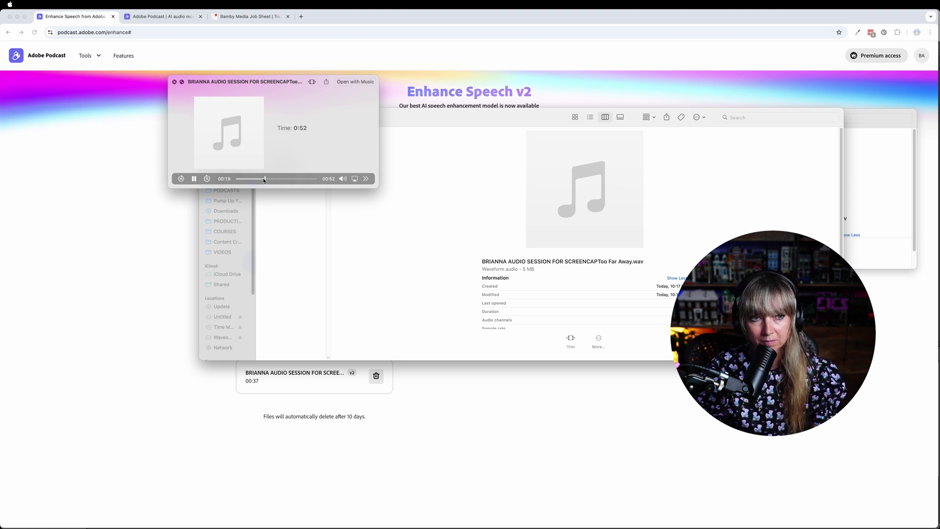
pyautogui.press('space')
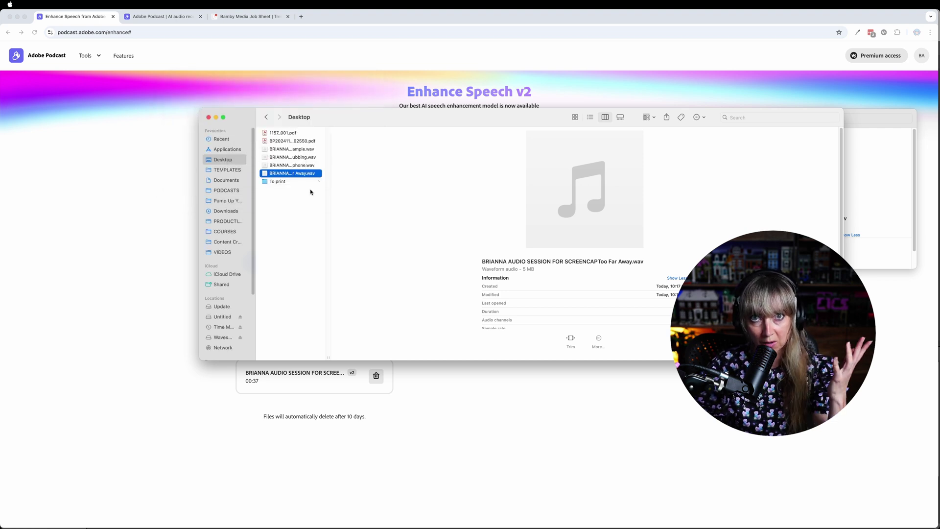
pyautogui.click(163, 321)
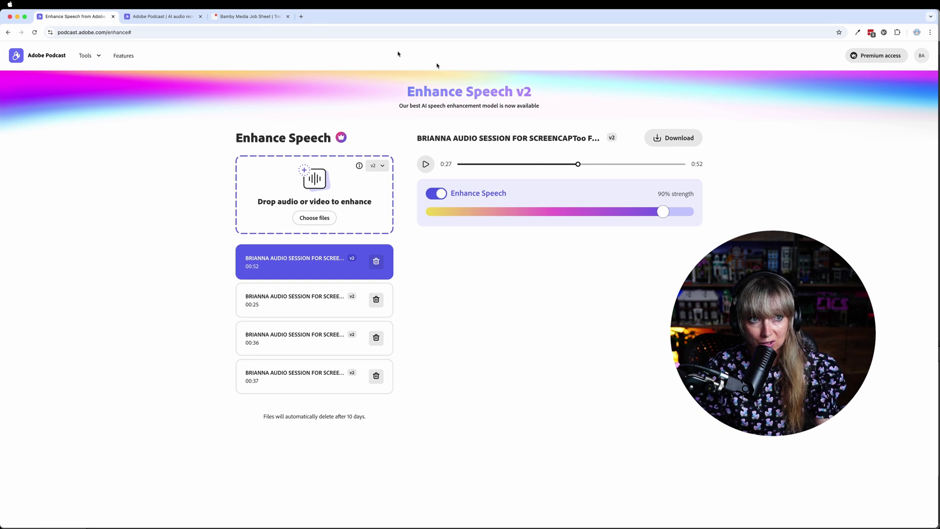
pyautogui.click(154, 17)
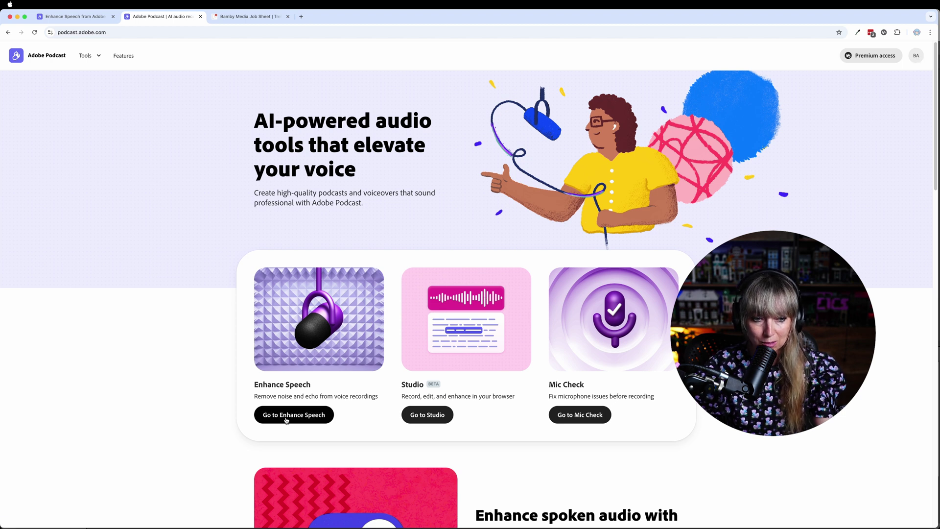
pyautogui.click(77, 20)
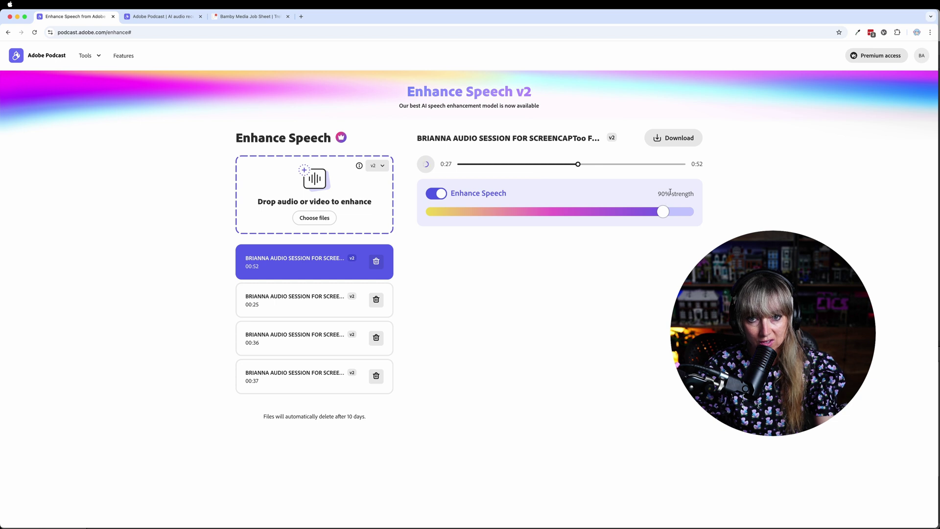
pyautogui.moveTo(539, 519)
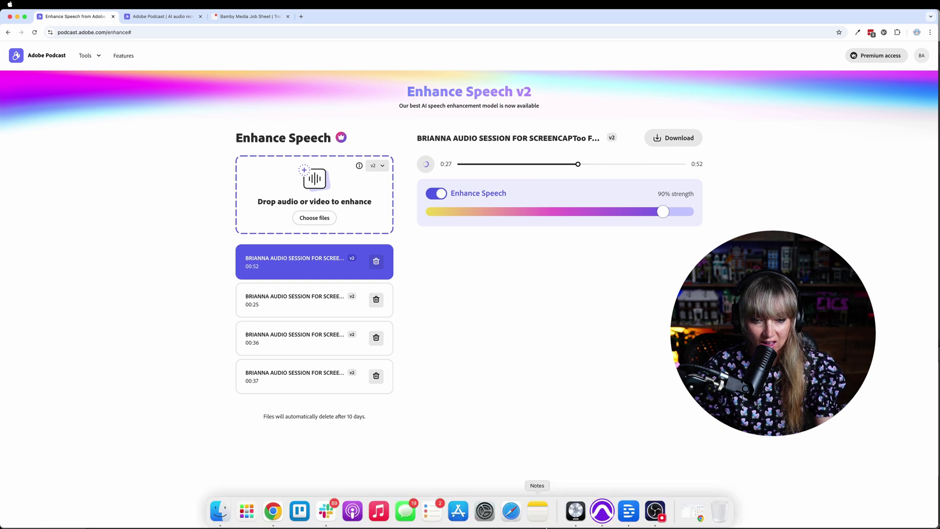
# Reposition and narrow the Descript window, staying on the DESCRIPT - NO MICROPHONE composition
pyautogui.click(629, 512)
pyautogui.moveTo(187, 99); pyautogui.dragTo(205, 18)
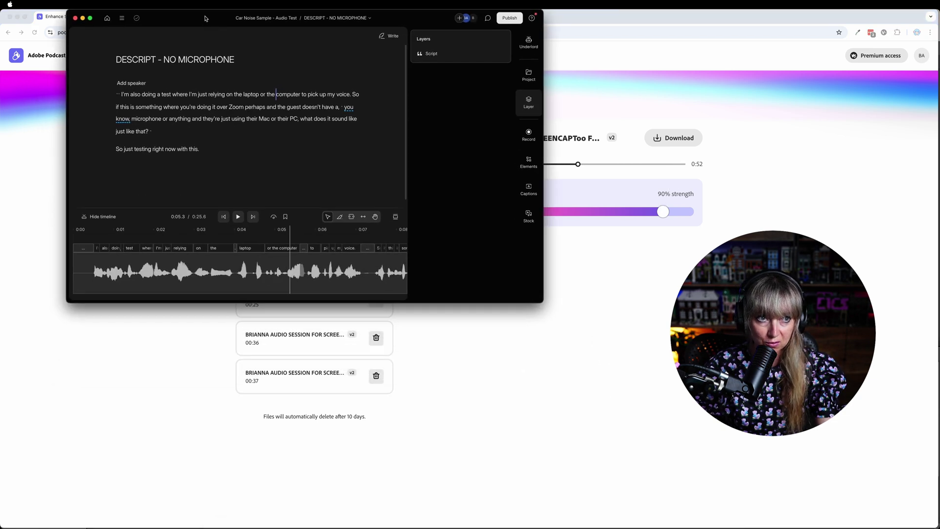
pyautogui.moveTo(540, 300); pyautogui.dragTo(881, 473)
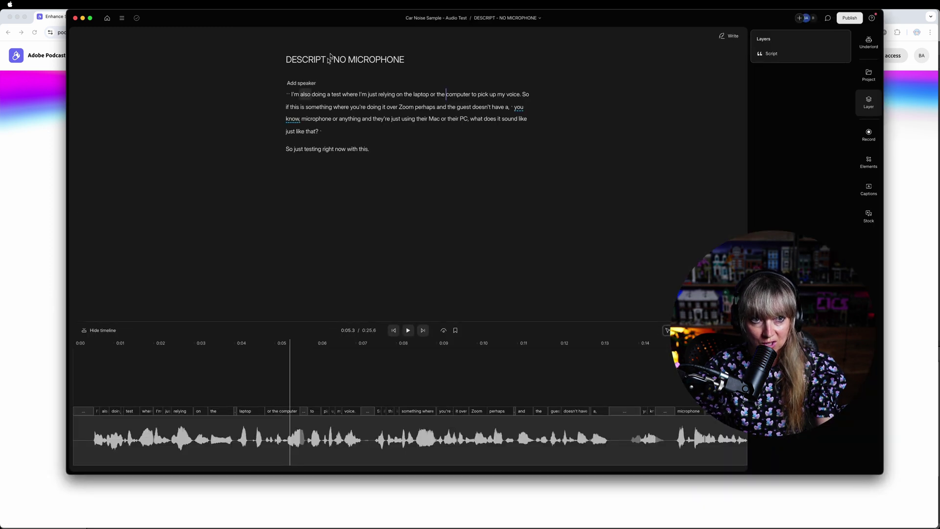
pyautogui.moveTo(324, 21); pyautogui.dragTo(253, 22)
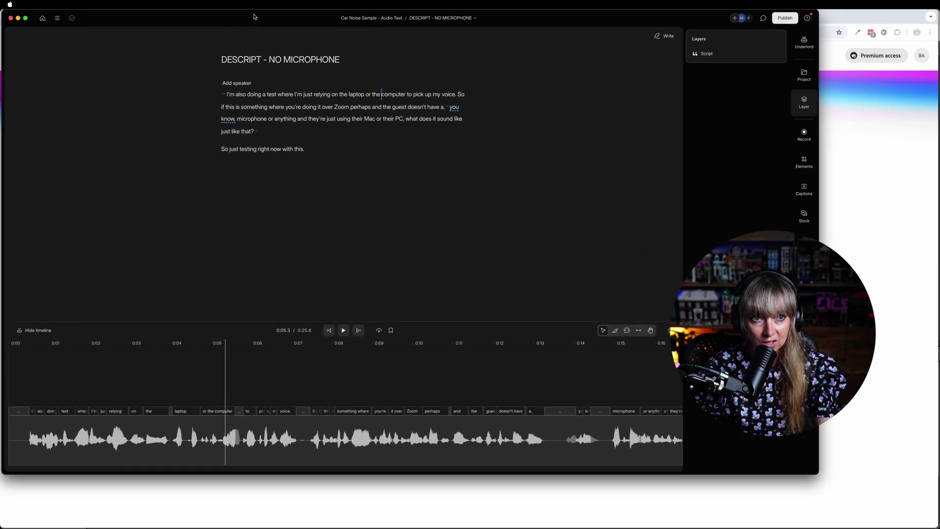
pyautogui.click(475, 19)
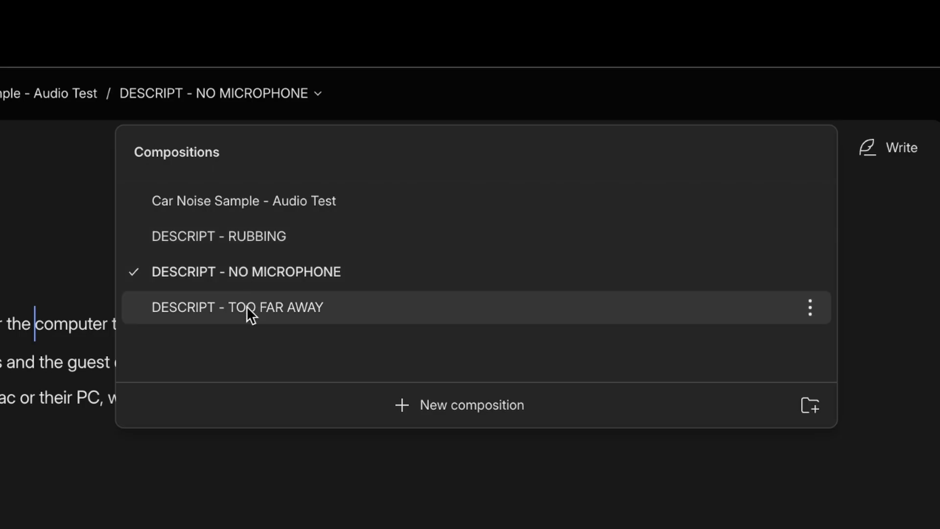
pyautogui.press('Escape')
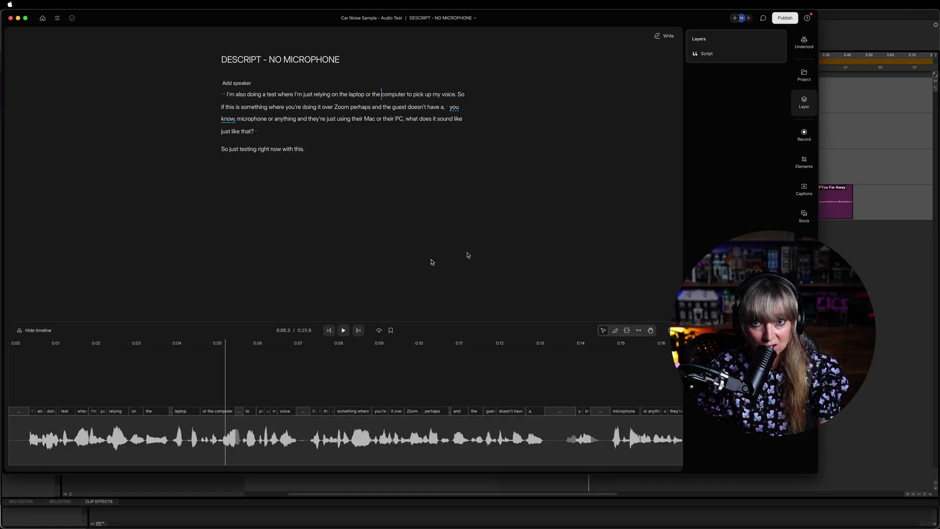
# Apply Underlord's Studio Sound to the no-microphone clip, toggle it to compare, and check its 90% intensity
pyautogui.click(444, 438)
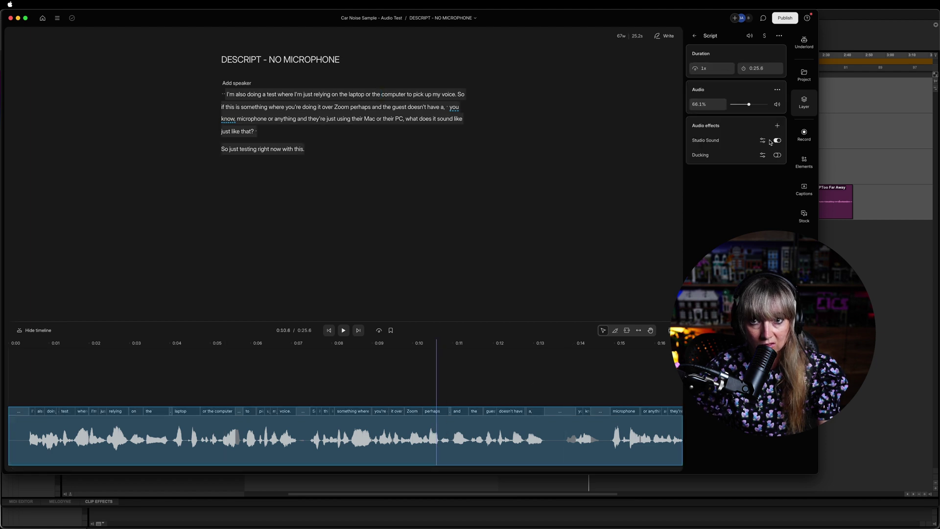
pyautogui.click(804, 42)
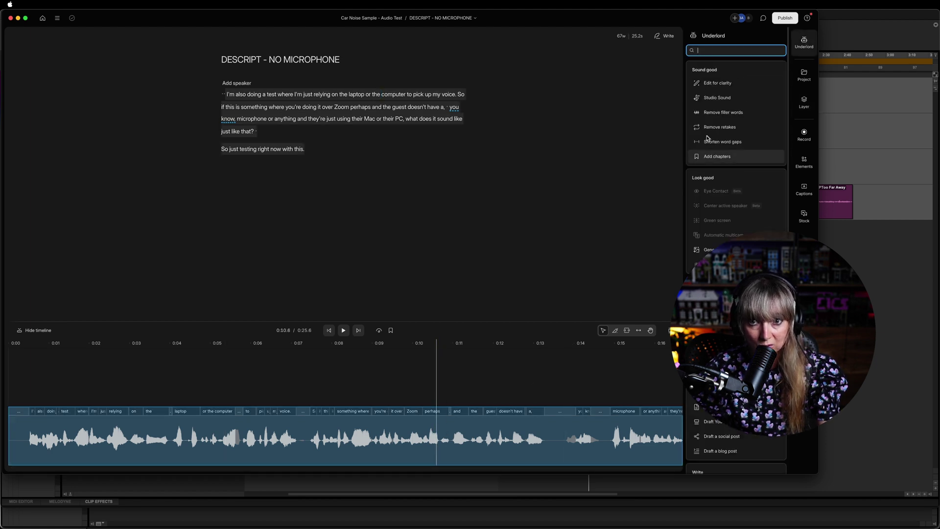
pyautogui.click(716, 98)
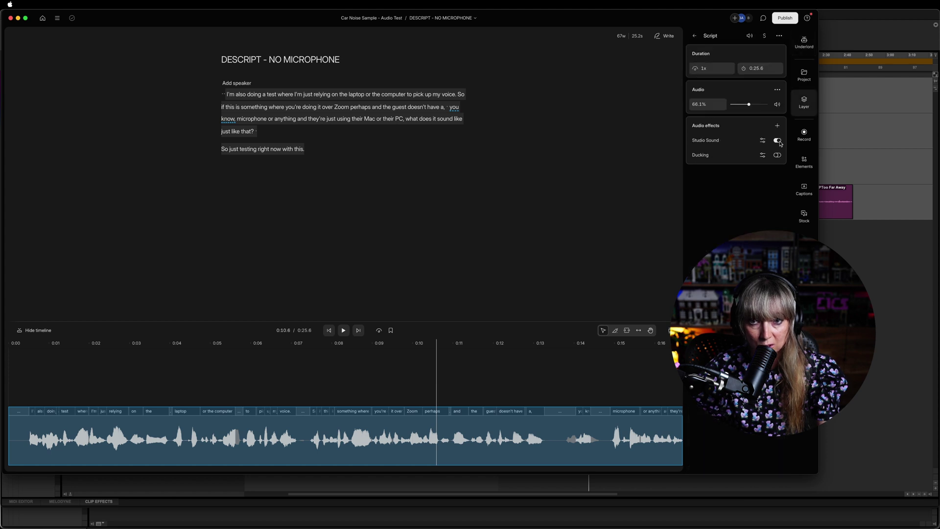
pyautogui.click(778, 141)
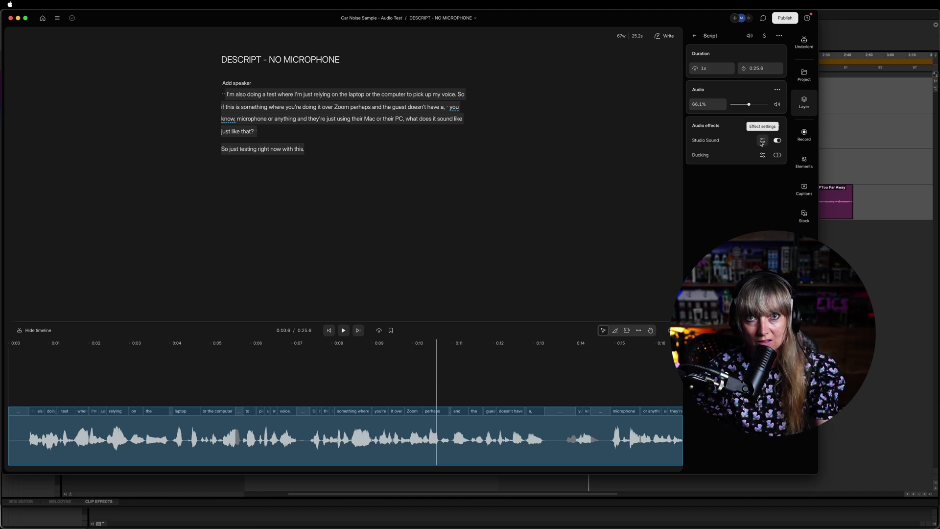
pyautogui.click(763, 142)
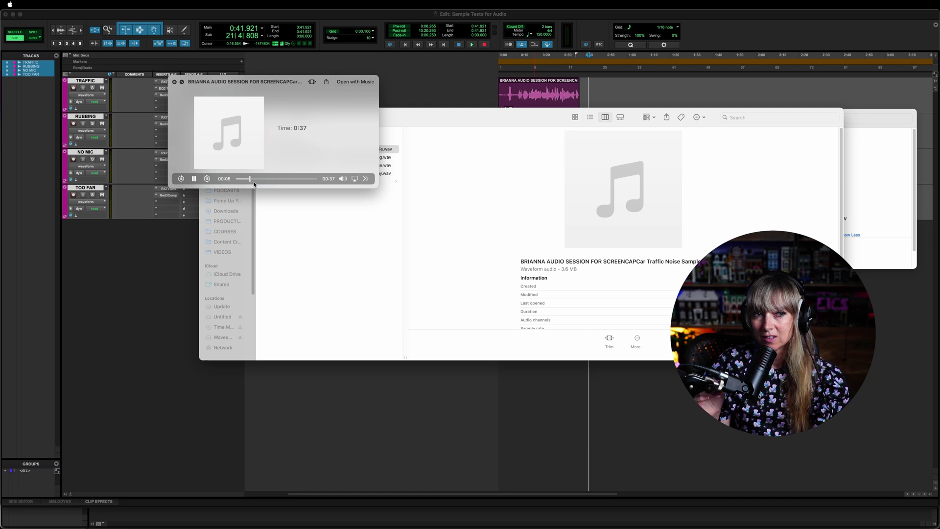
# Preview the original Car Traffic Noise .wav, jumping about seven seconds in
pyautogui.press('space')
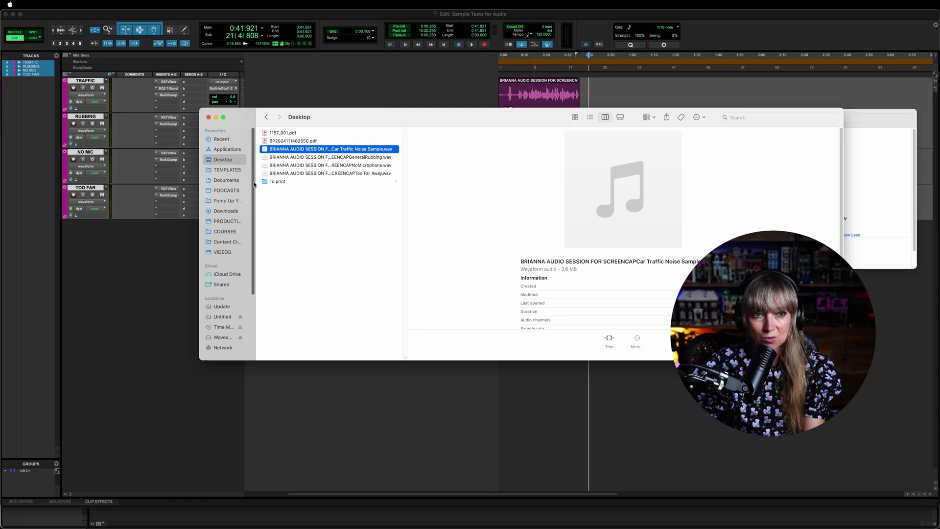
pyautogui.press('space')
pyautogui.click(252, 180)
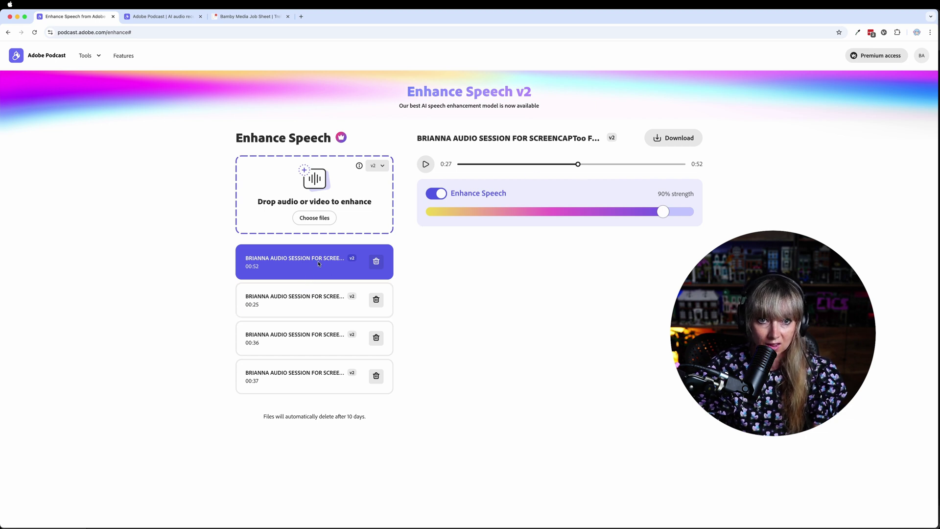
# Load the 00:37 enhanced Car Traffic Noise recording and play it
pyautogui.click(309, 343)
pyautogui.click(312, 370)
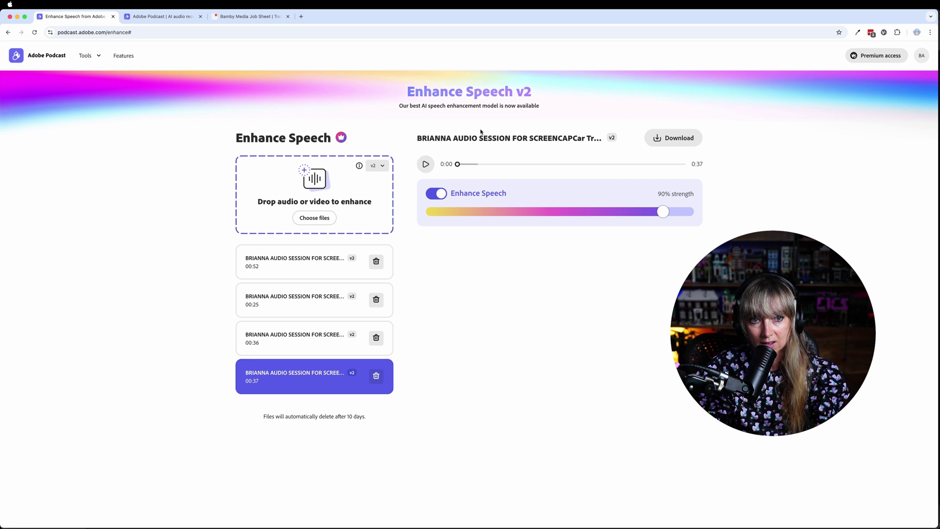
pyautogui.click(426, 164)
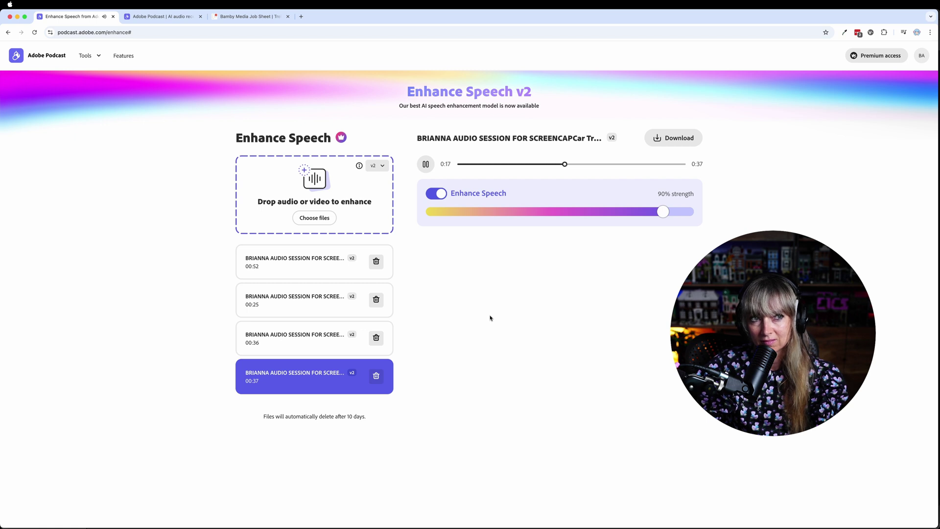
# Bring Descript forward, switch to the Car Noise Sample - Audio Test composition, and play it
pyautogui.moveTo(378, 514)
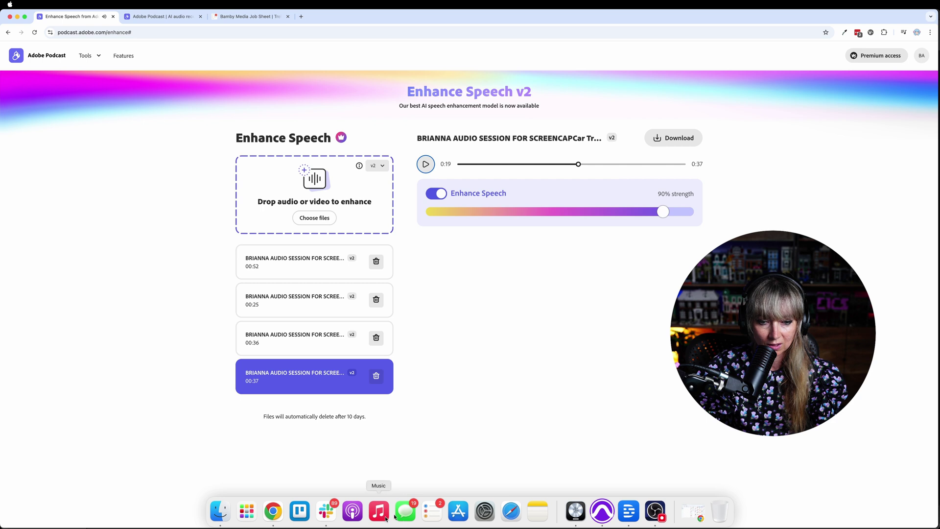
pyautogui.click(628, 513)
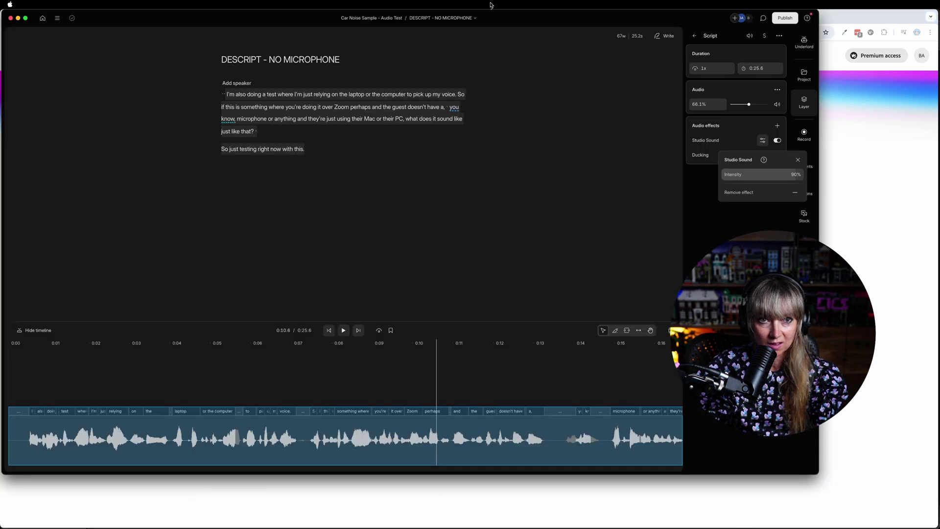
pyautogui.click(465, 22)
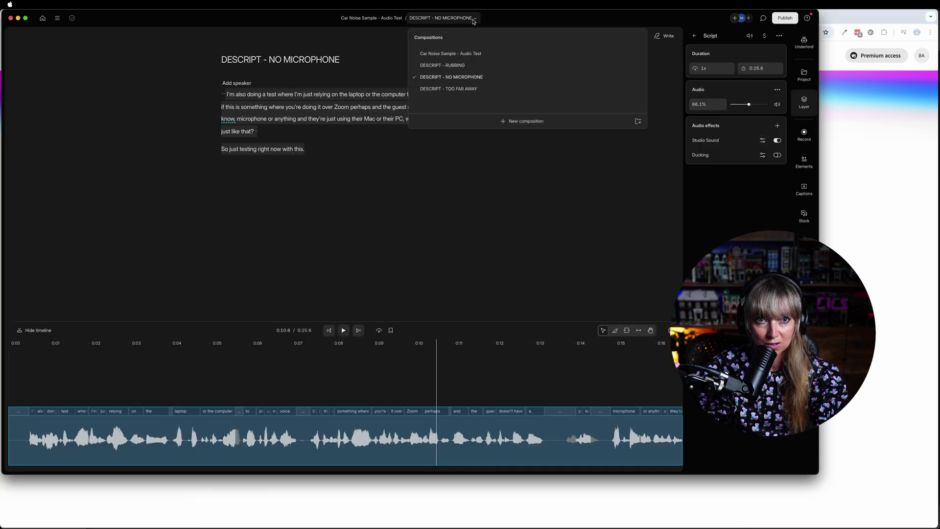
pyautogui.click(461, 54)
pyautogui.press('space')
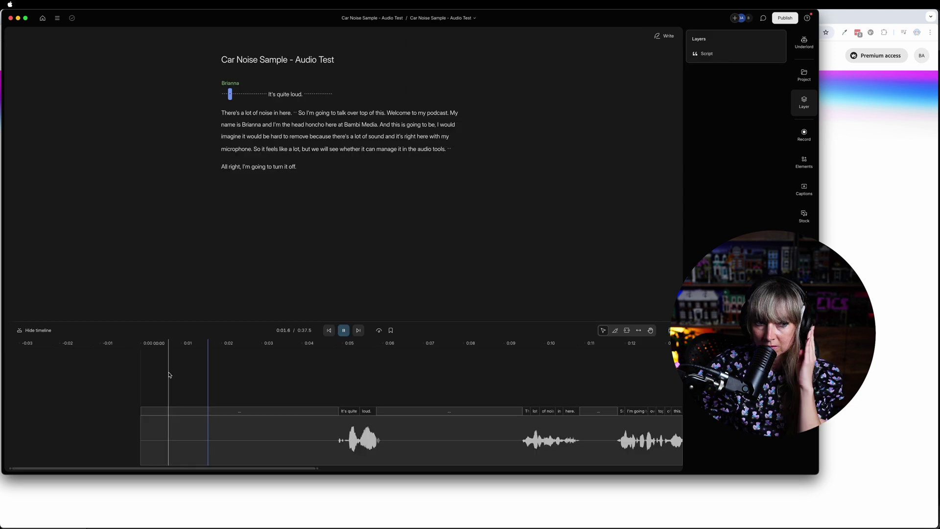